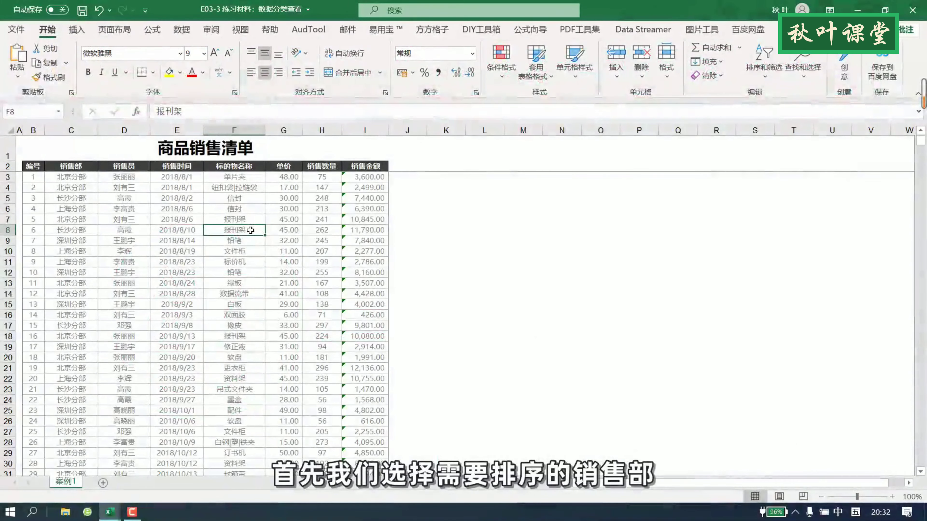
- Sort the 商品销售清单 table by the 销售部 column in ascending order and check the grouped branches
{"action": "left_click", "coordinate": [72, 187]}
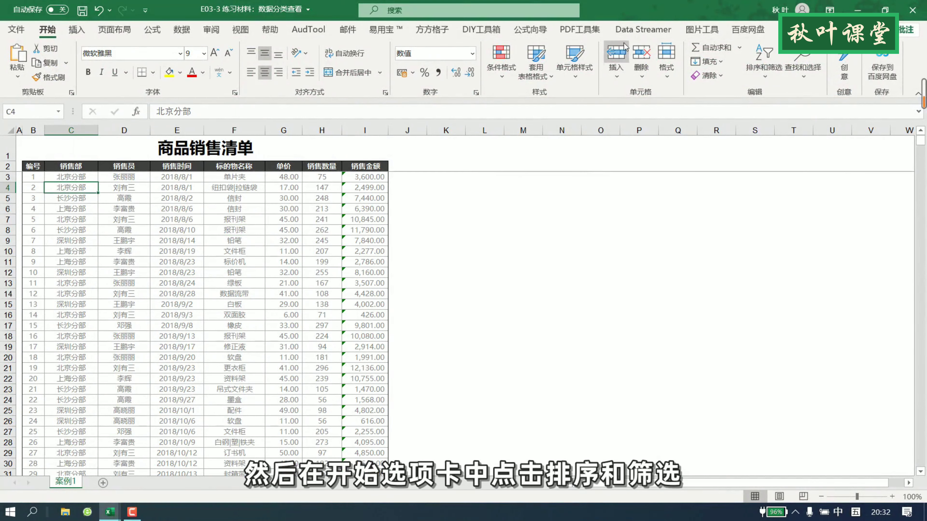
{"action": "left_click", "coordinate": [769, 80]}
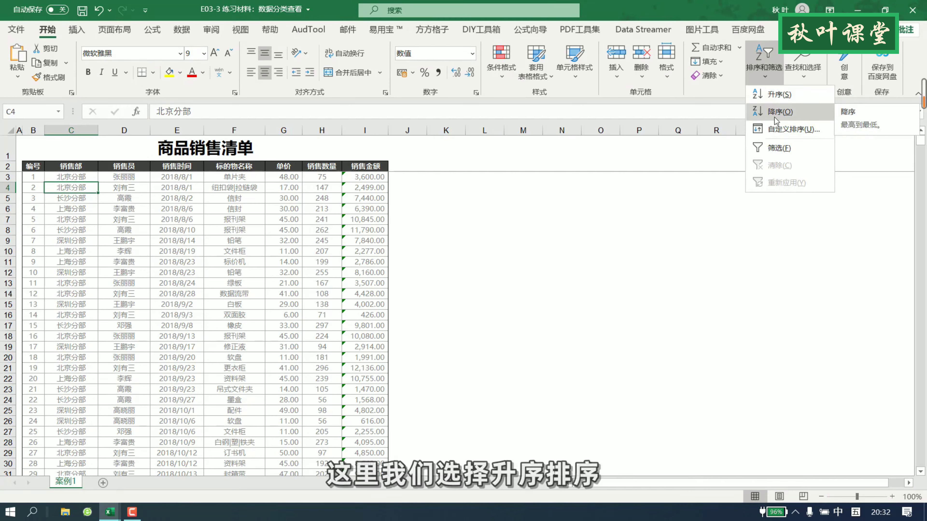
{"action": "left_click", "coordinate": [775, 94]}
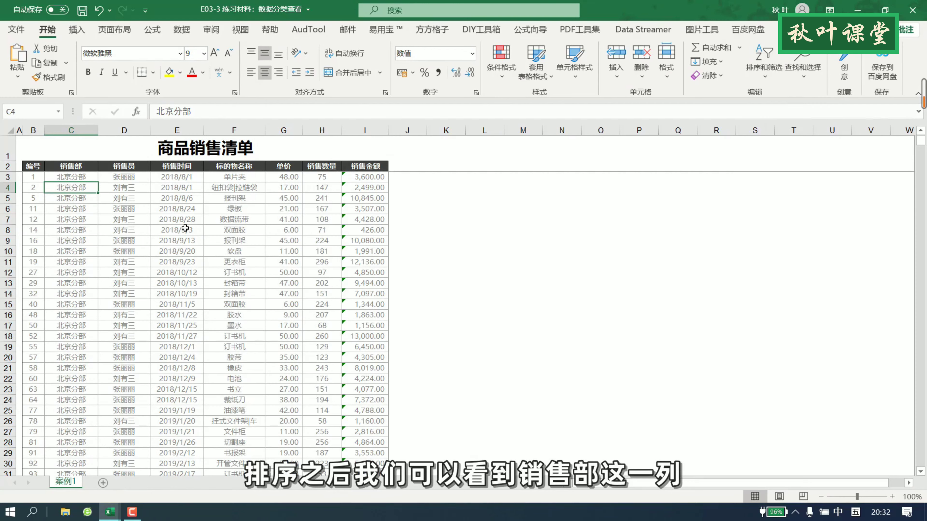
{"action": "scroll", "coordinate": [85, 237], "scroll_direction": "down", "scroll_amount": 17}
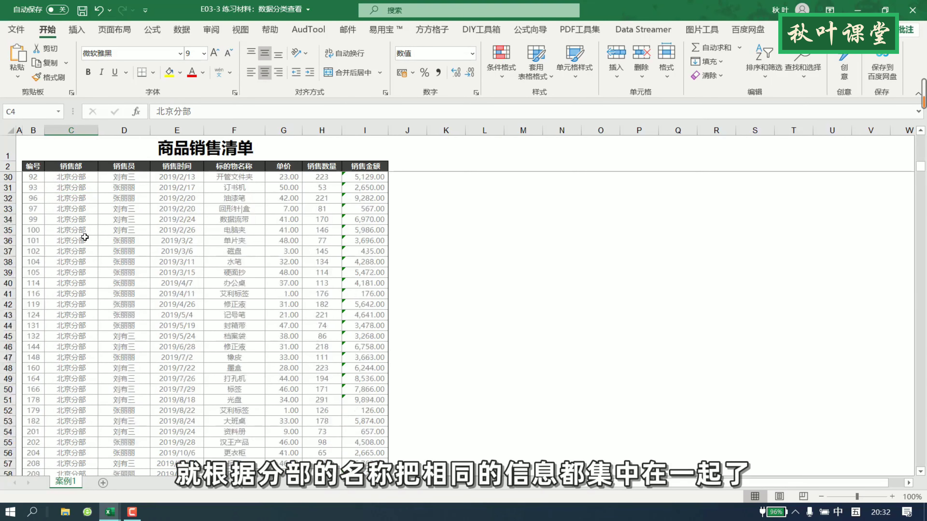
{"action": "scroll", "coordinate": [85, 237], "scroll_direction": "down", "scroll_amount": 16}
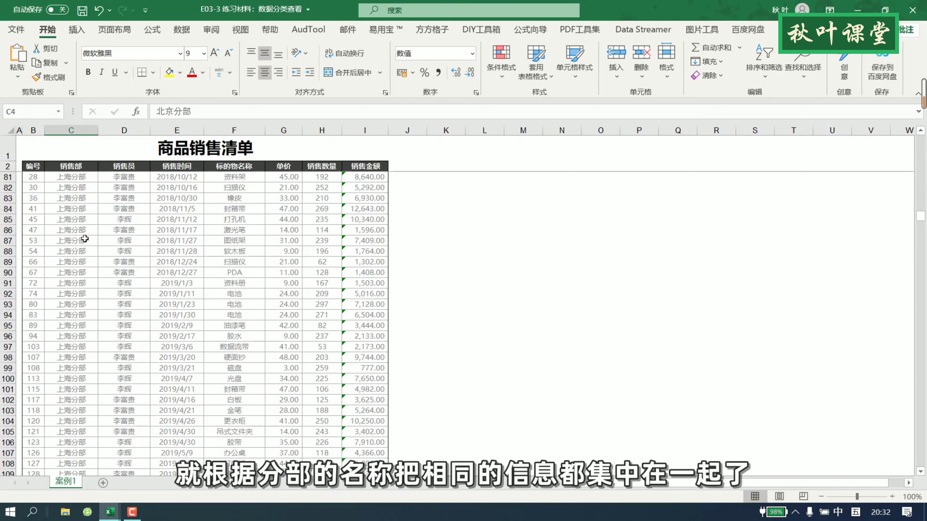
{"action": "scroll", "coordinate": [85, 239], "scroll_direction": "down", "scroll_amount": 12}
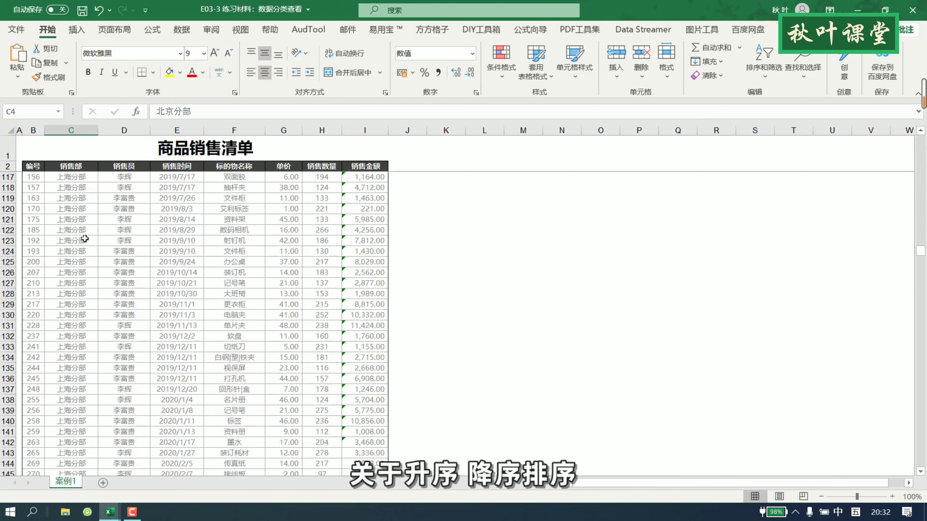
{"action": "scroll", "coordinate": [85, 239], "scroll_direction": "down", "scroll_amount": 5}
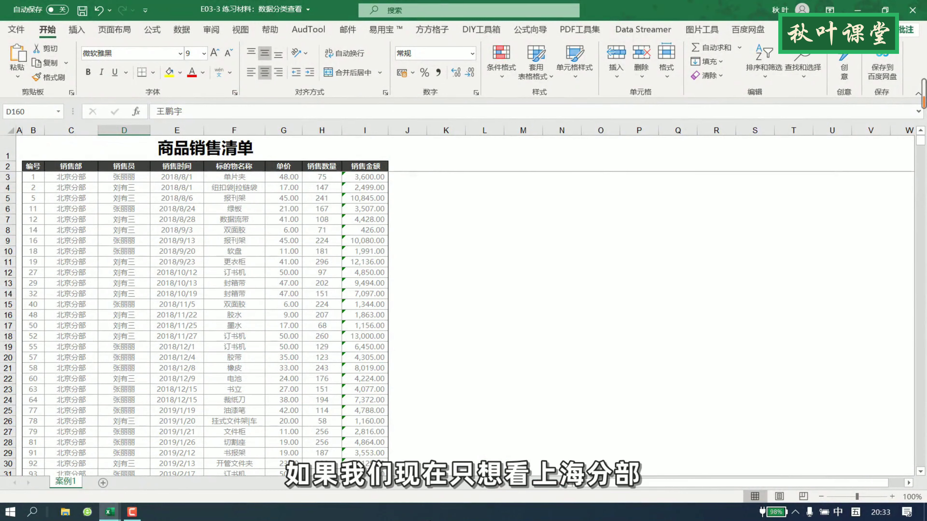
- Hide the 北京分部 records in rows 3 to 75
{"action": "left_click", "coordinate": [84, 338]}
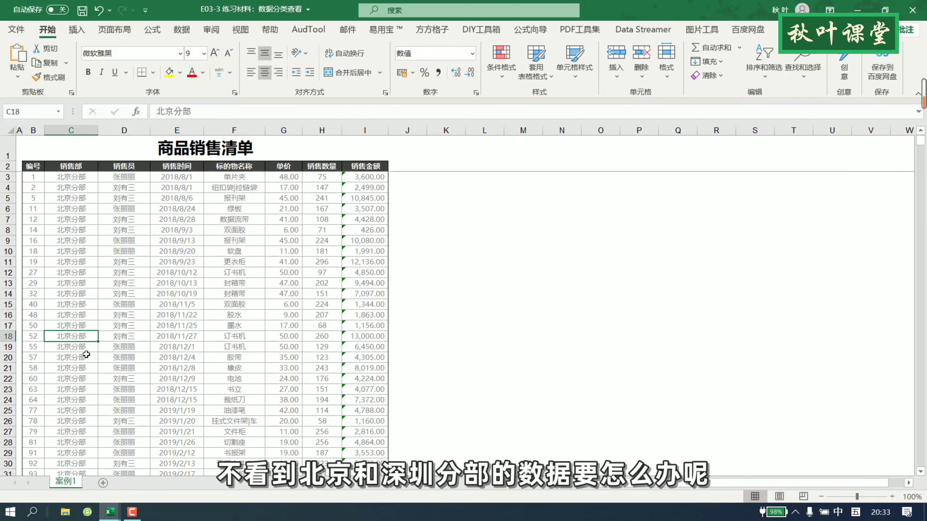
{"action": "scroll", "coordinate": [86, 354], "scroll_direction": "down", "scroll_amount": 8}
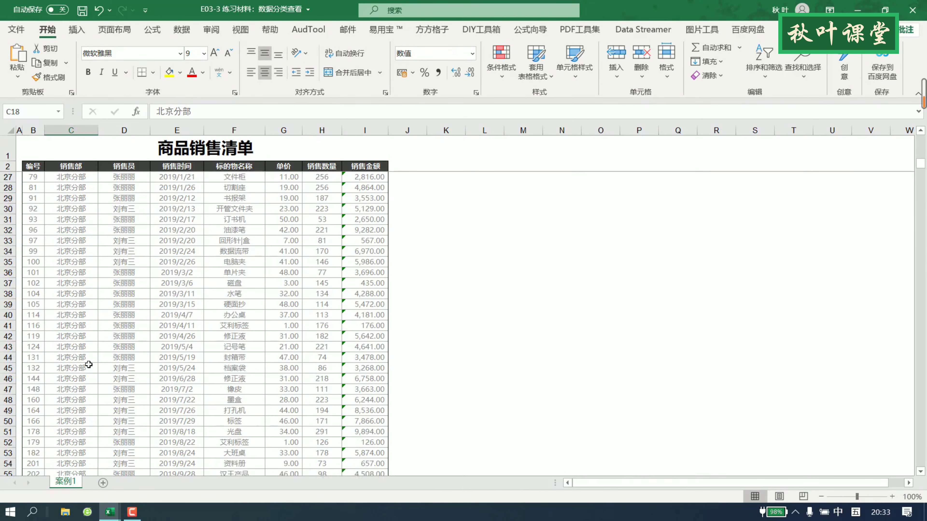
{"action": "scroll", "coordinate": [89, 364], "scroll_direction": "up", "scroll_amount": 8}
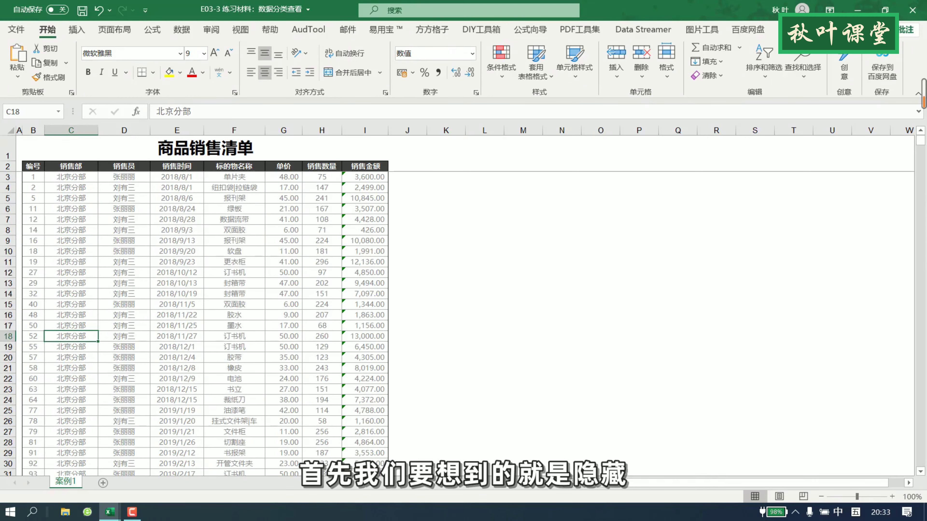
{"action": "left_click_drag", "start_coordinate": [5, 176], "coordinate": [51, 207]}
{"action": "right_click", "coordinate": [83, 200]}
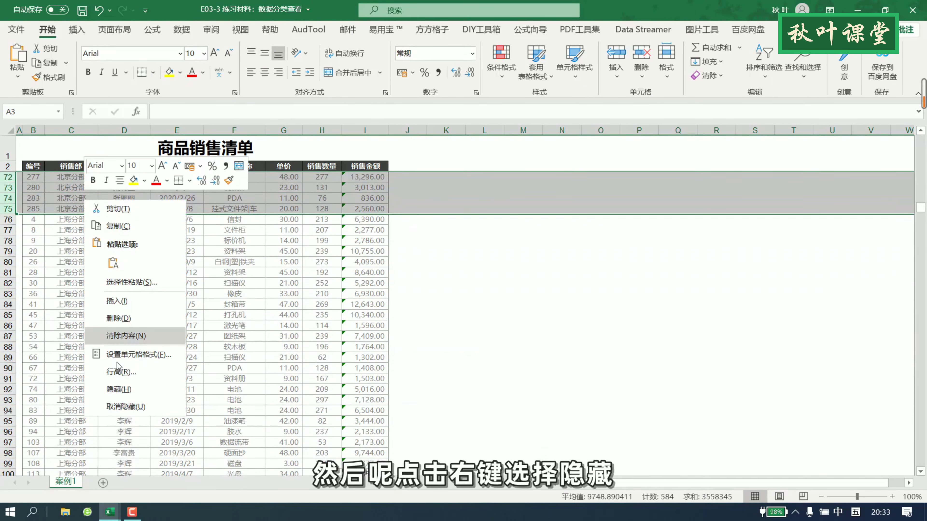
{"action": "left_click", "coordinate": [117, 390]}
- Hide the 深圳分部 records in rows 150 to 222
{"action": "scroll", "coordinate": [99, 336], "scroll_direction": "down", "scroll_amount": 20}
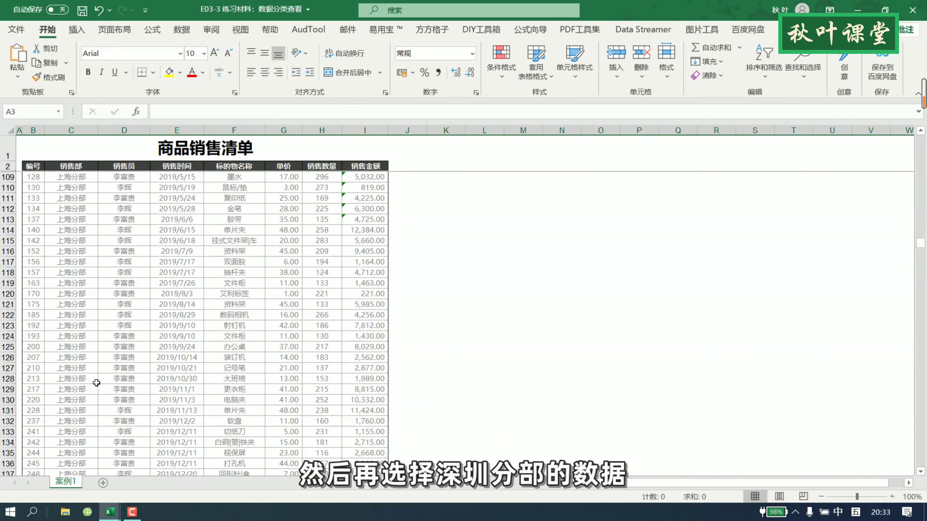
{"action": "left_click_drag", "start_coordinate": [13, 226], "coordinate": [52, 274]}
{"action": "right_click", "coordinate": [86, 249]}
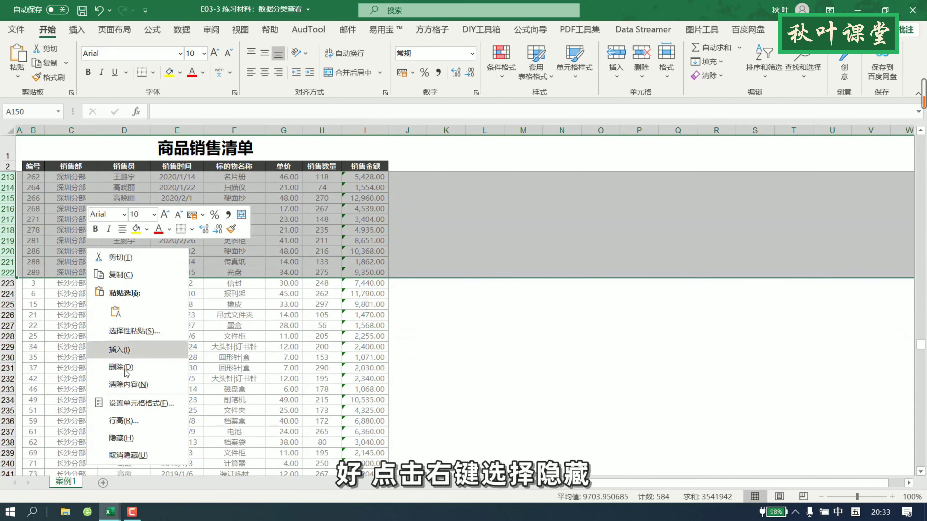
{"action": "left_click", "coordinate": [110, 441]}
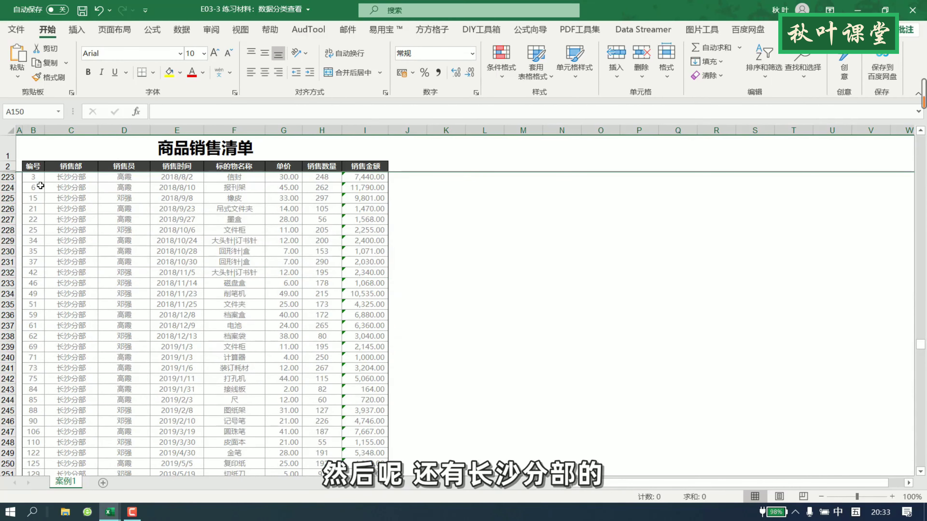
- Hide the 长沙分部 records in rows 223 to 292 and check the remaining 上海分部 rows
{"action": "scroll", "coordinate": [39, 185], "scroll_direction": "up", "scroll_amount": 1}
{"action": "left_click_drag", "start_coordinate": [8, 188], "coordinate": [8, 442]}
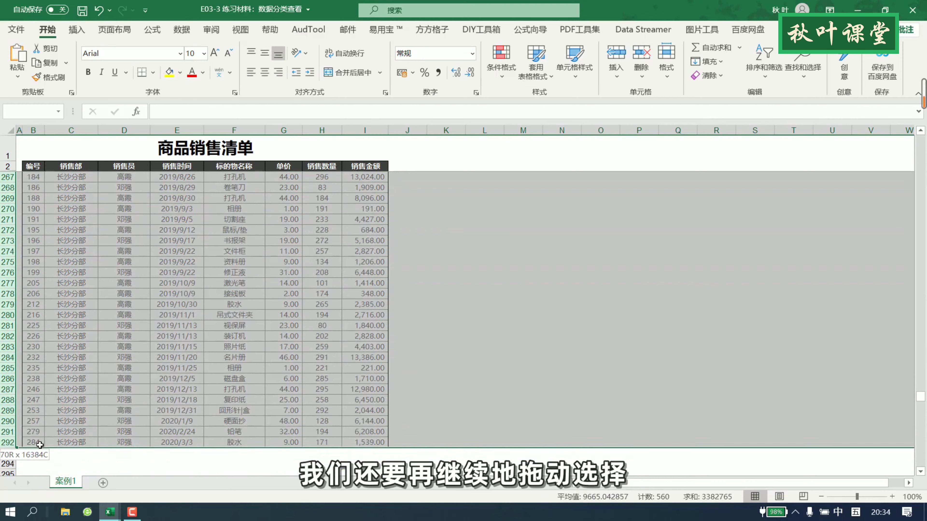
{"action": "right_click", "coordinate": [139, 371]}
{"action": "left_click", "coordinate": [173, 340]}
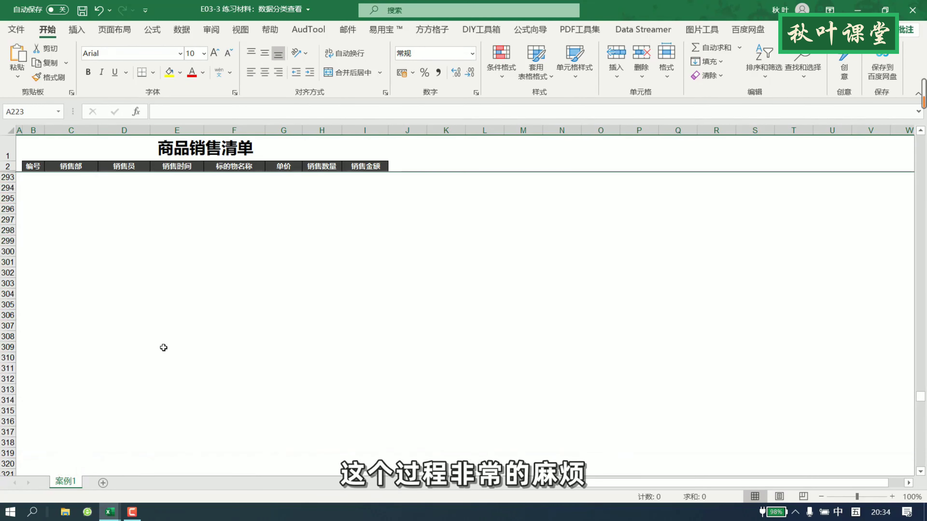
{"action": "scroll", "coordinate": [162, 346], "scroll_direction": "up", "scroll_amount": 7}
{"action": "scroll", "coordinate": [163, 347], "scroll_direction": "up", "scroll_amount": 17}
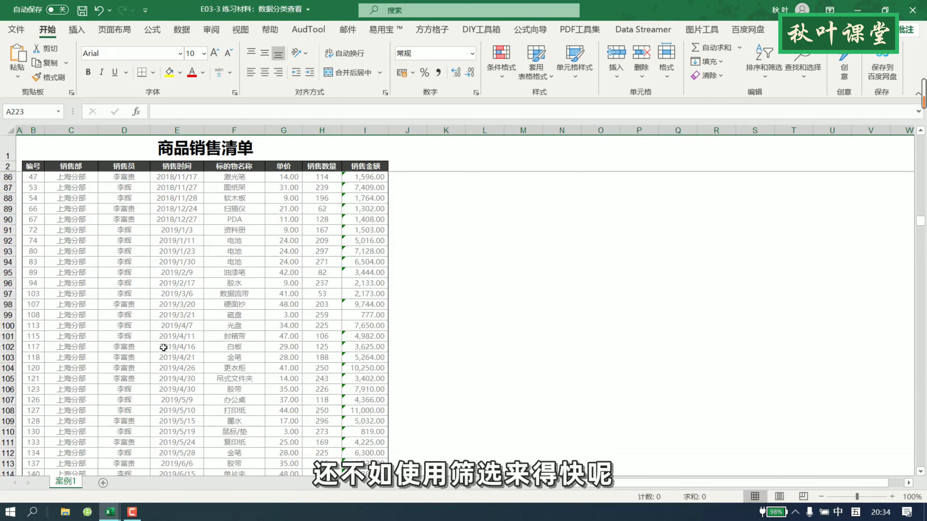
{"action": "left_click", "coordinate": [163, 347]}
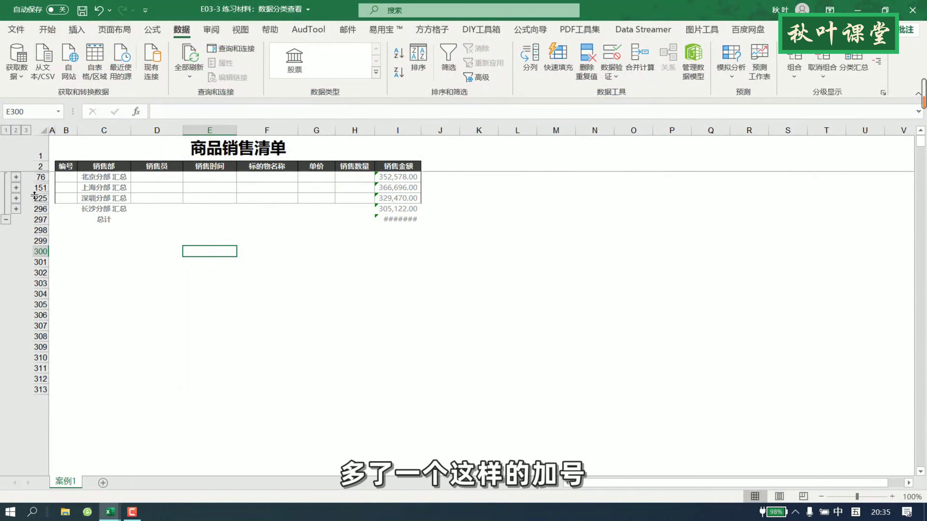
- Expand and collapse the detail rows of the 北京分部 and 上海分部 groups in turn
{"action": "left_click", "coordinate": [16, 177]}
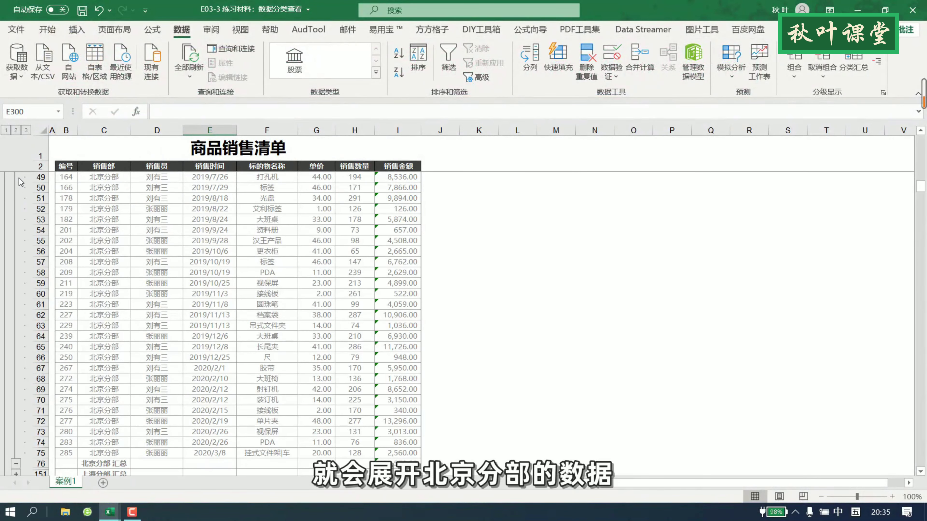
{"action": "left_click", "coordinate": [16, 464]}
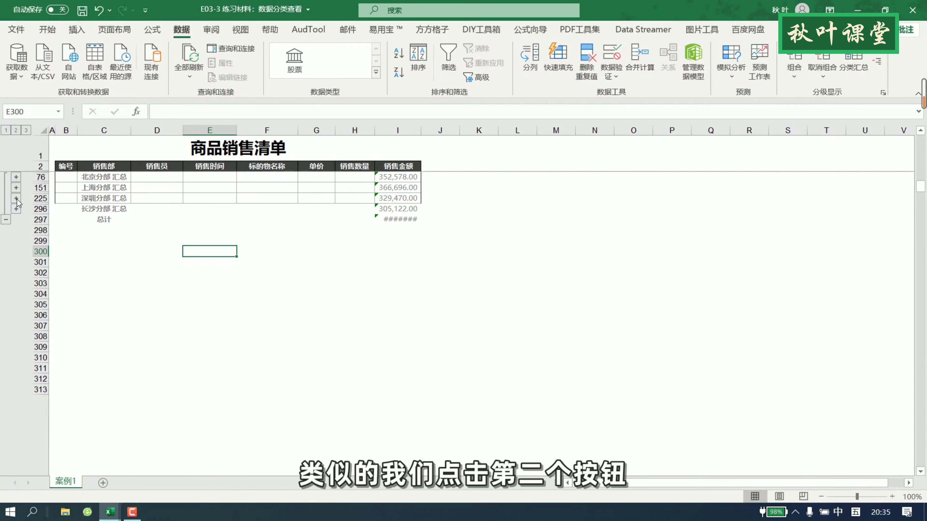
{"action": "left_click", "coordinate": [17, 187]}
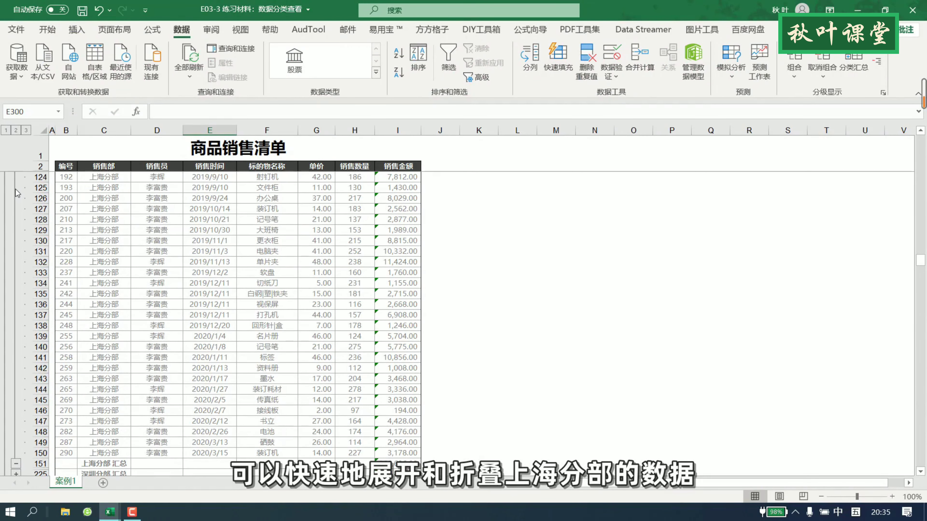
{"action": "left_click", "coordinate": [16, 190]}
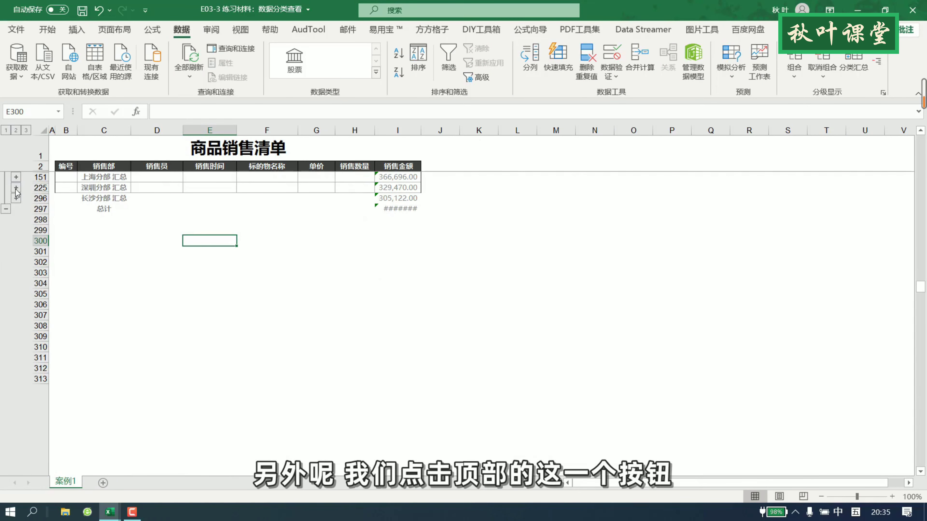
- Switch the outline through levels 1, 2 and 3 to view the grand total, the branch subtotals and all detail rows
{"action": "left_click", "coordinate": [5, 132]}
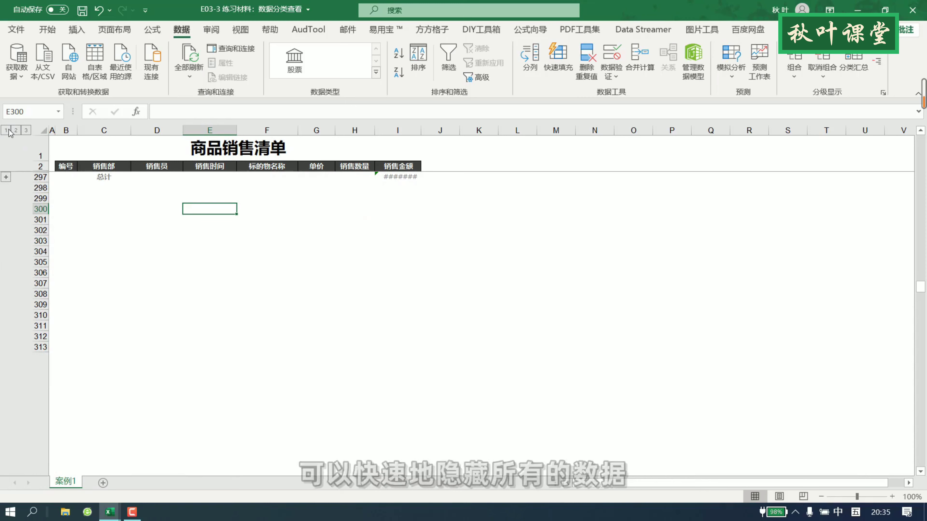
{"action": "left_click", "coordinate": [16, 132]}
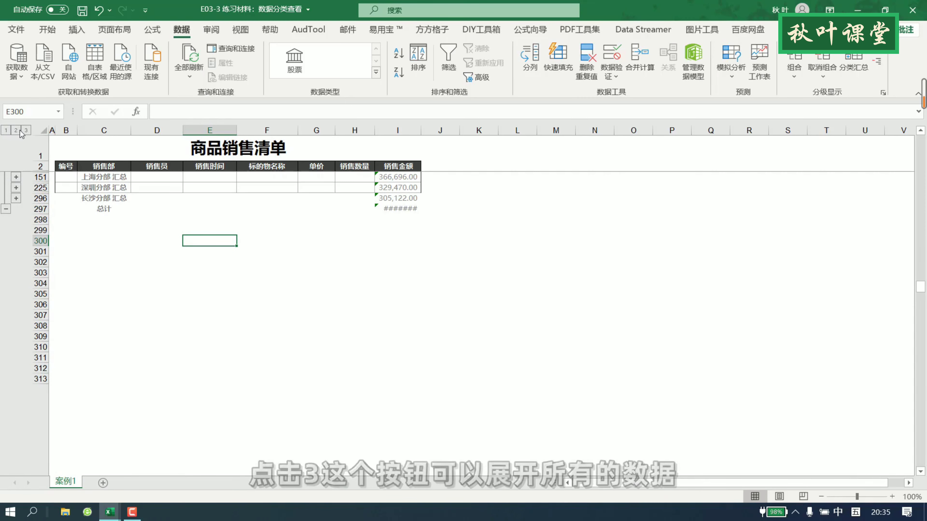
{"action": "left_click", "coordinate": [27, 131]}
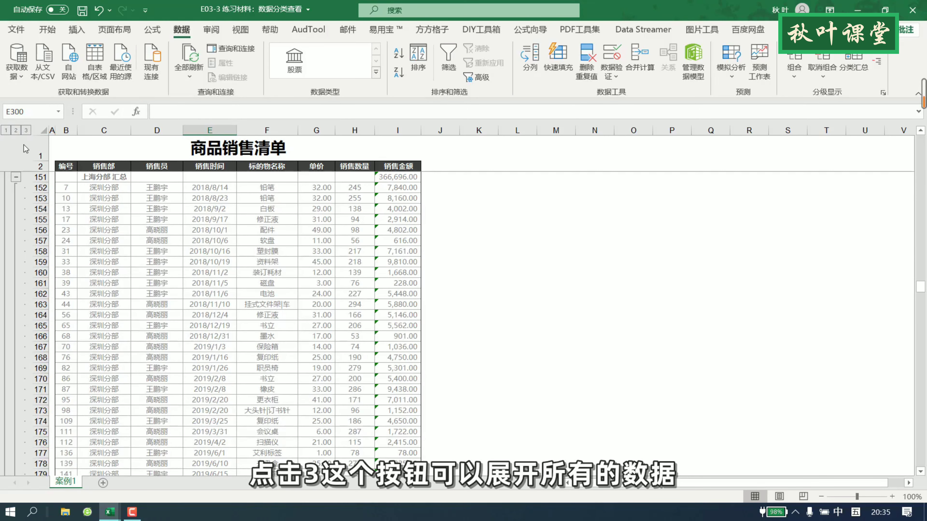
{"action": "scroll", "coordinate": [24, 145], "scroll_direction": "up", "scroll_amount": 5}
{"action": "scroll", "coordinate": [23, 145], "scroll_direction": "up", "scroll_amount": 4}
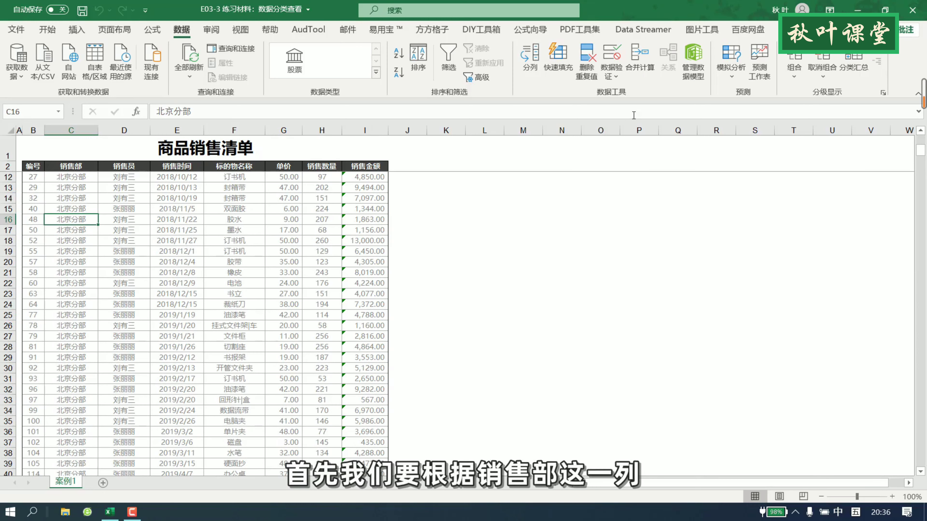
- Sort the ungrouped sales list by 销售部 in ascending order
{"action": "left_click", "coordinate": [48, 31]}
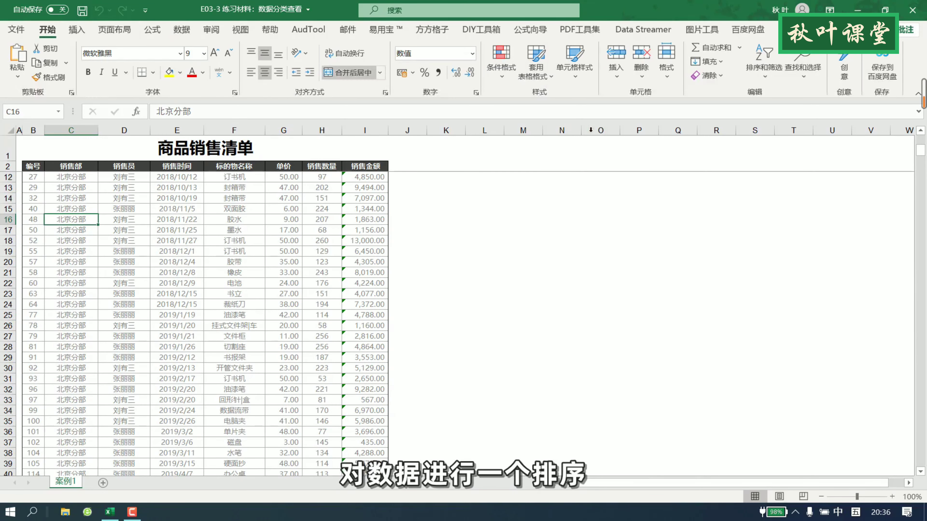
{"action": "left_click", "coordinate": [764, 68]}
{"action": "left_click", "coordinate": [779, 95]}
- Create a subtotal (分类汇总) grouped by 销售部, using 求和 on 销售金额 with results shown below the data
{"action": "left_click", "coordinate": [181, 30]}
{"action": "left_click", "coordinate": [854, 66]}
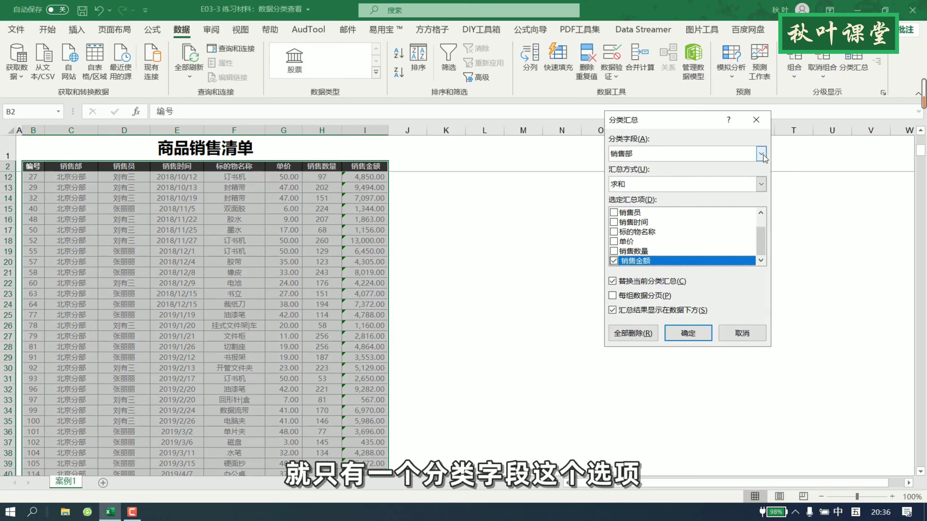
{"action": "left_click", "coordinate": [761, 153]}
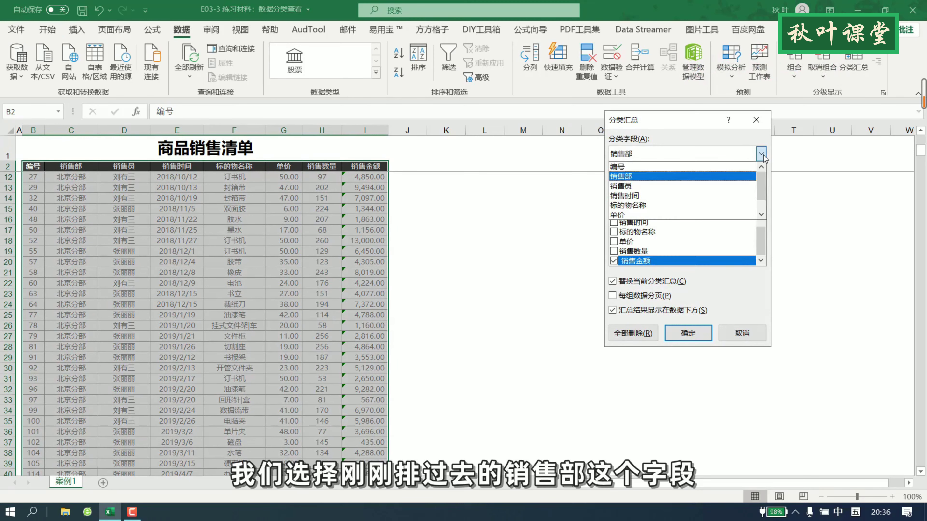
{"action": "left_click", "coordinate": [731, 177]}
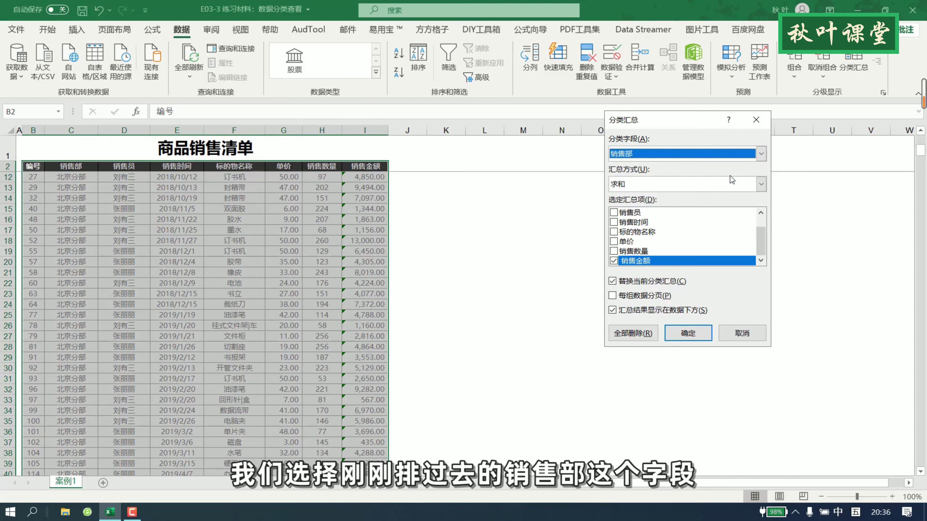
{"action": "left_click", "coordinate": [760, 187]}
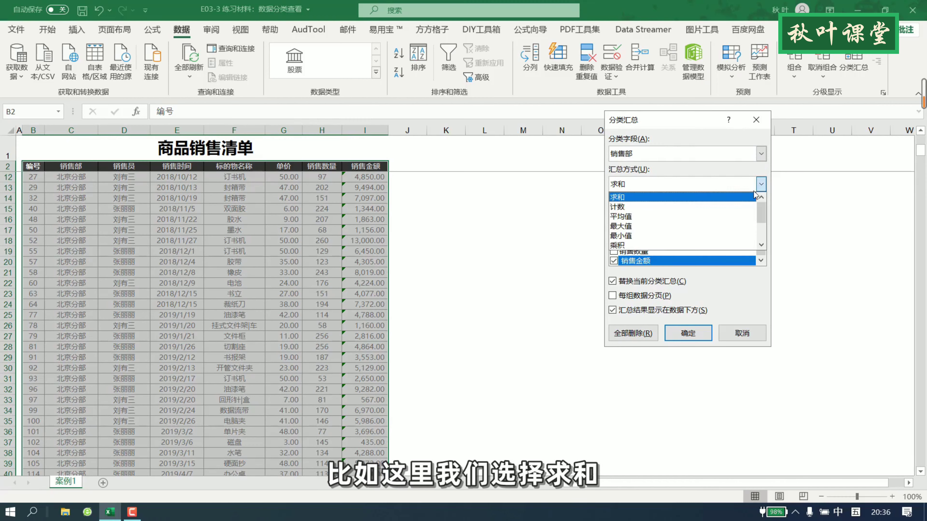
{"action": "left_click", "coordinate": [754, 197]}
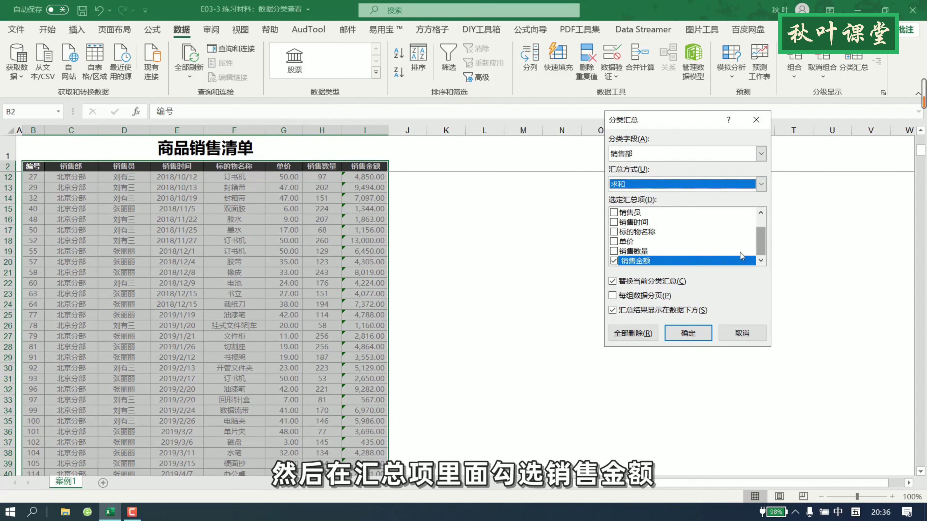
{"action": "left_click", "coordinate": [706, 264]}
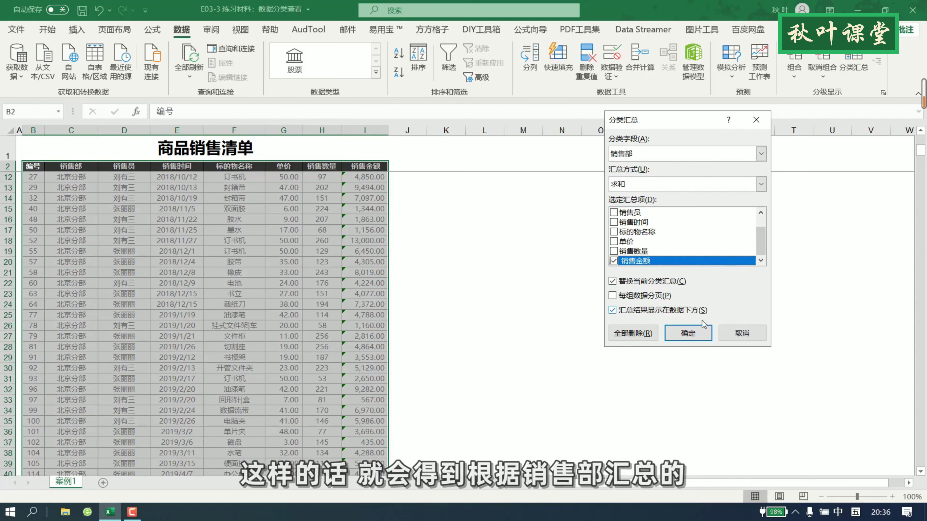
{"action": "left_click", "coordinate": [698, 338]}
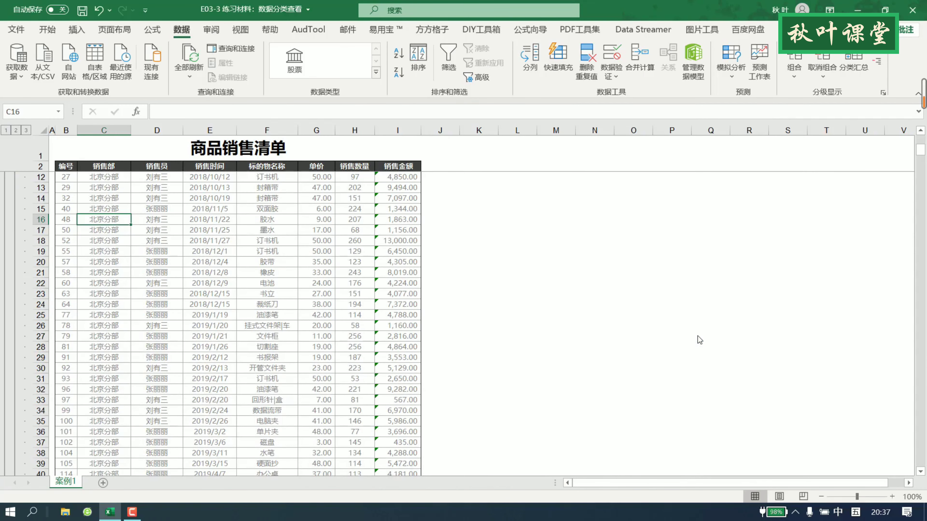
- Collapse the 北京分部 group, then show only outline level 2 with the 北京分部 detail rows expanded again
{"action": "left_click", "coordinate": [15, 222]}
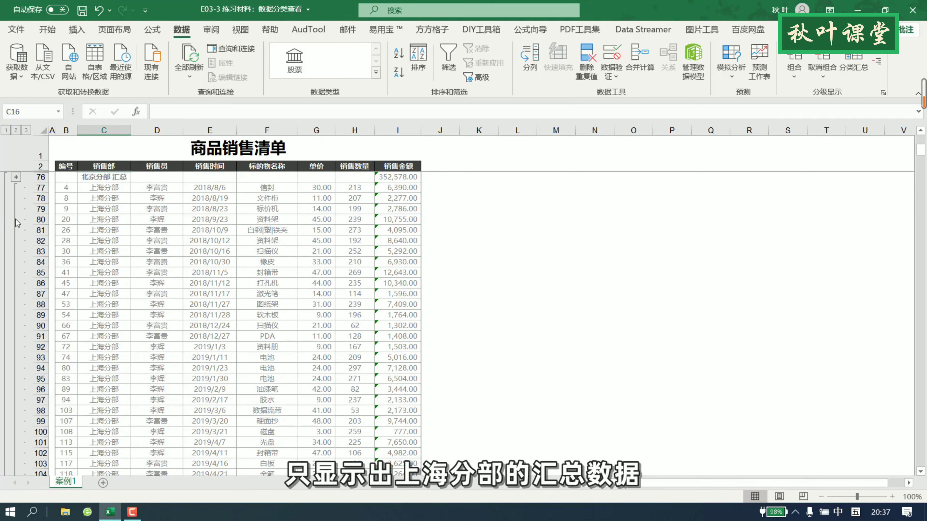
{"action": "left_click", "coordinate": [15, 130]}
{"action": "left_click", "coordinate": [15, 177]}
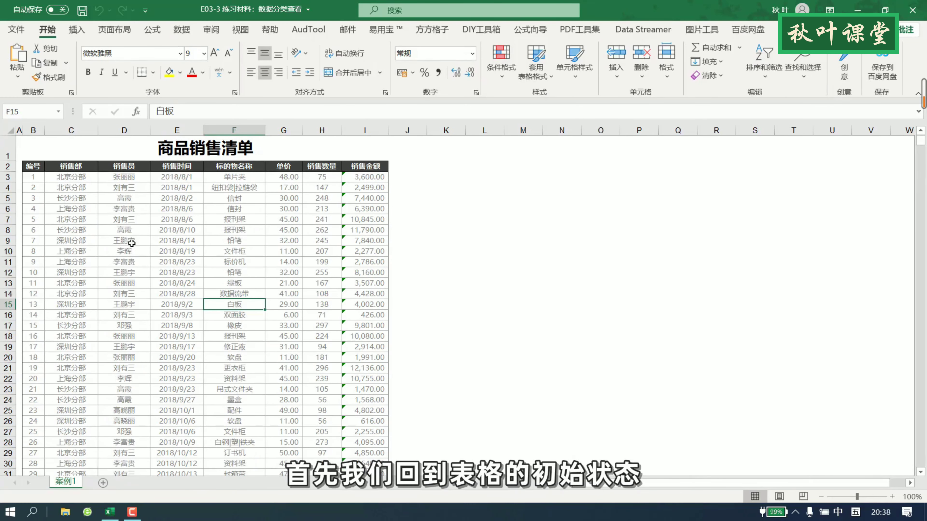
- Create a subtotal (分类汇总) on the unsorted sales list, grouped by 销售部 with 求和 on 销售金额 and results below the data
{"action": "left_click", "coordinate": [129, 230]}
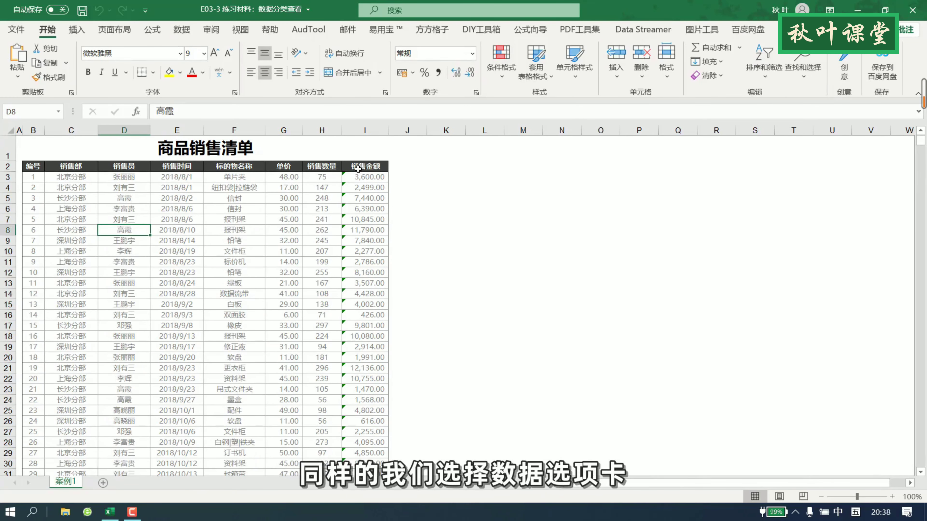
{"action": "left_click", "coordinate": [182, 29]}
{"action": "left_click", "coordinate": [853, 62]}
{"action": "left_click", "coordinate": [762, 153]}
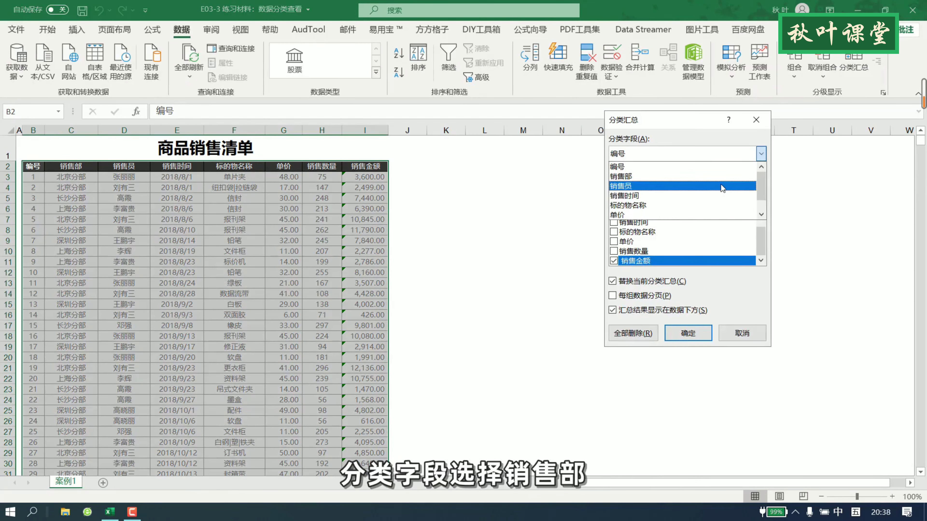
{"action": "left_click", "coordinate": [744, 176]}
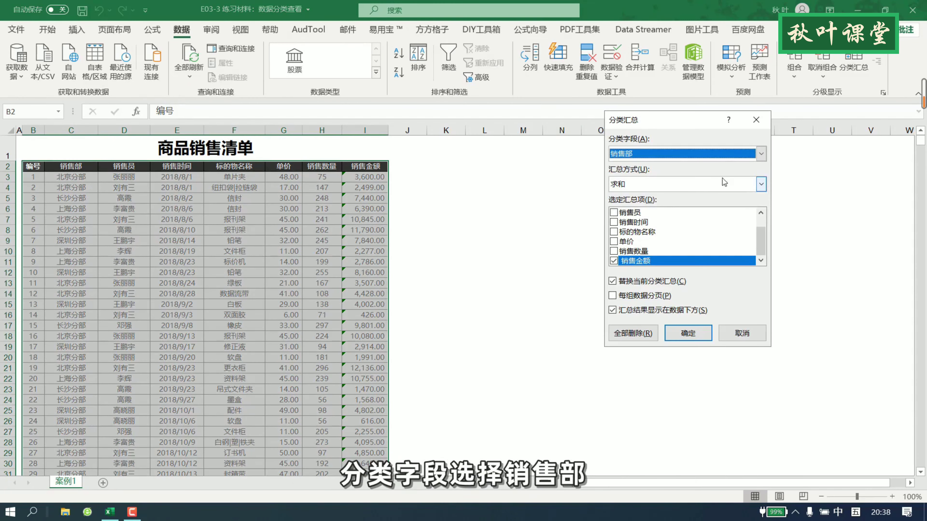
{"action": "left_click", "coordinate": [692, 337]}
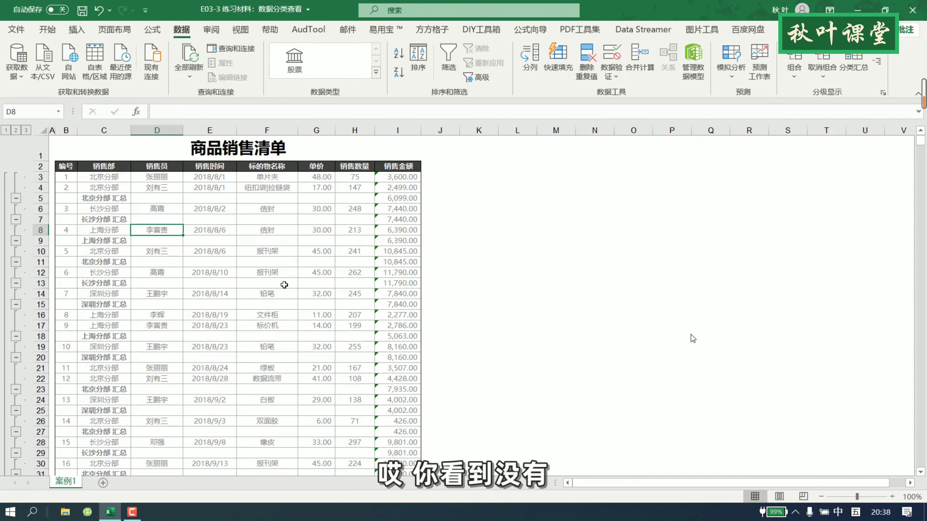
- Clear the outline (清除分级显示) from the subtotaled list while keeping its subtotal rows
{"action": "scroll", "coordinate": [108, 390], "scroll_direction": "down", "scroll_amount": 14}
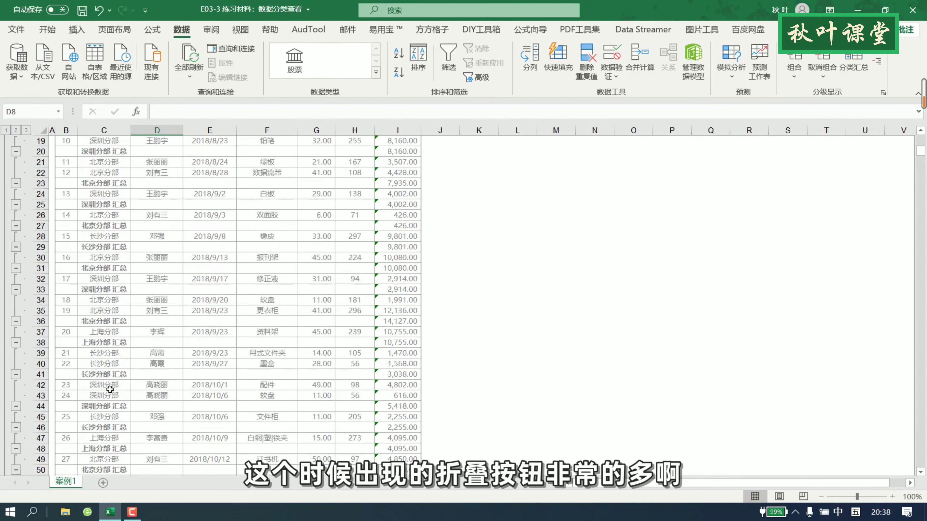
{"action": "scroll", "coordinate": [109, 389], "scroll_direction": "up", "scroll_amount": 7}
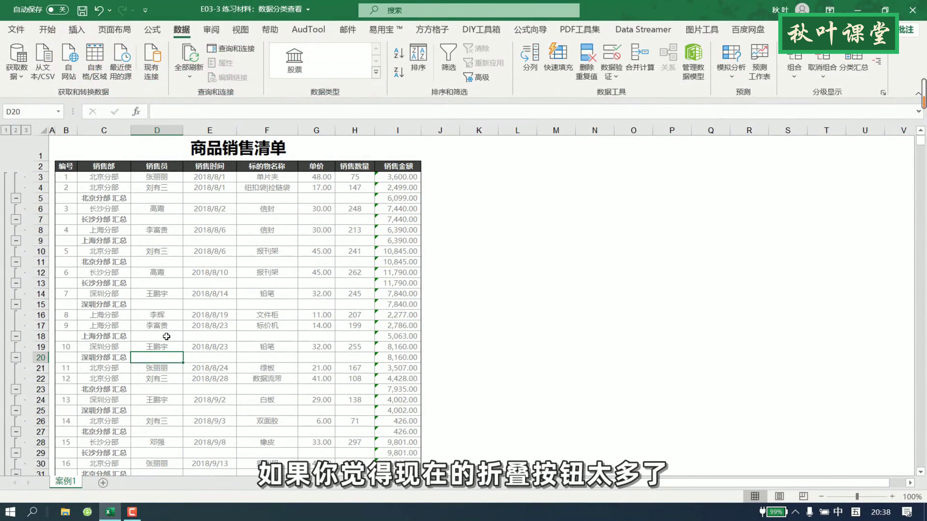
{"action": "left_click", "coordinate": [823, 76]}
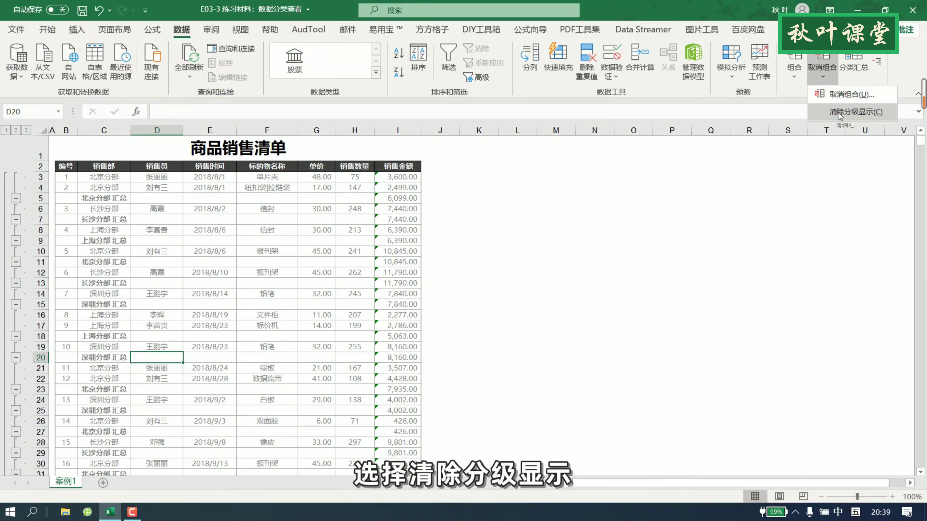
{"action": "left_click", "coordinate": [838, 112]}
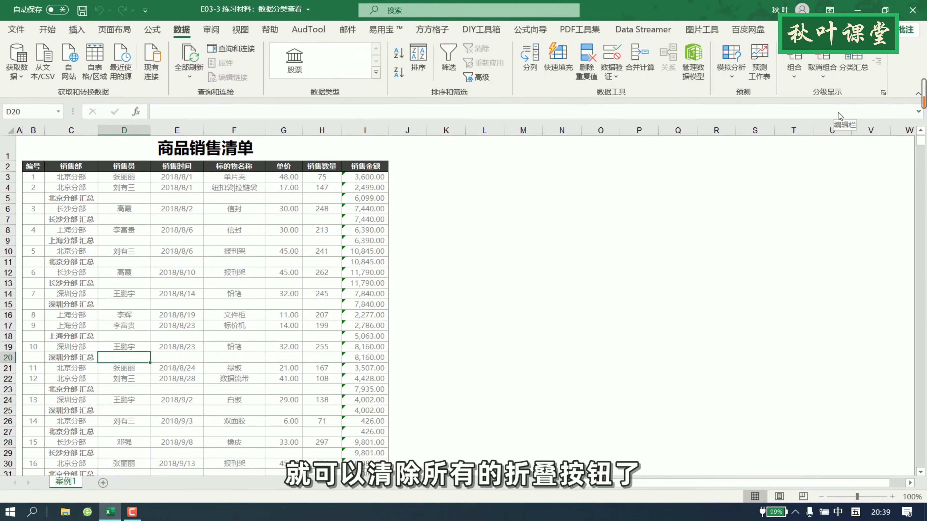